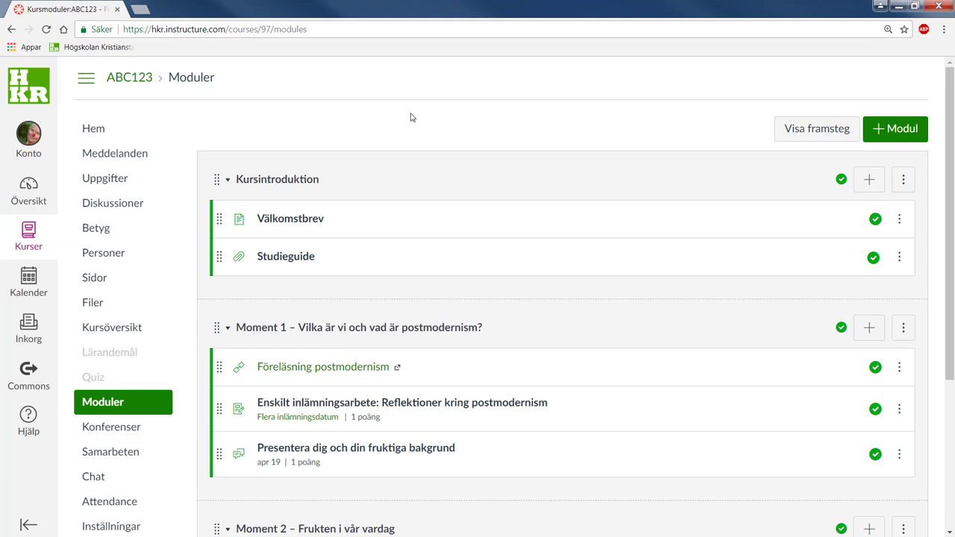
- Add a new assignment named "Inlämning av grupparbete: Fruktens påverkan i vår vardag" to the module Moment 2 – Frukten i vår vardag
{"action": "scroll", "coordinate": [411, 117], "scroll_direction": "down", "scroll_amount": 3}
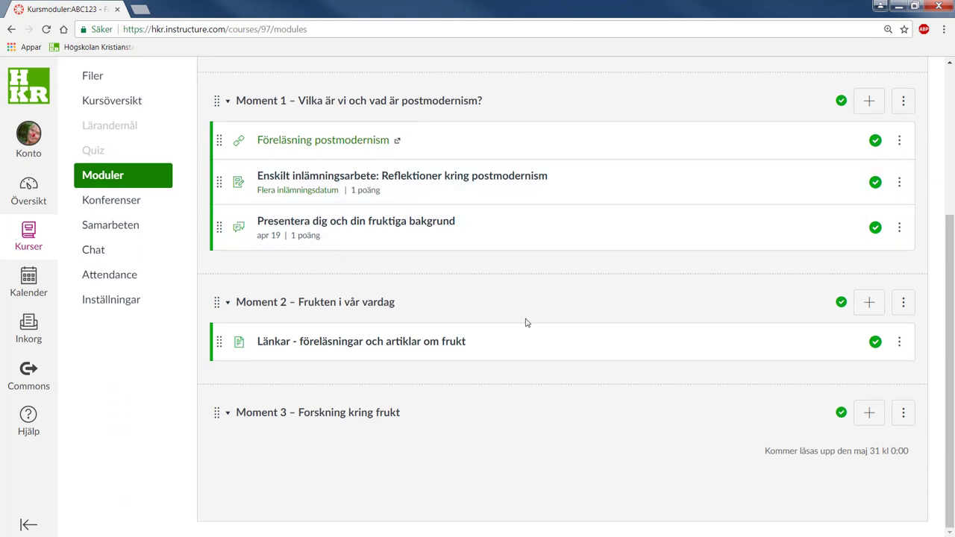
{"action": "left_click", "coordinate": [869, 303]}
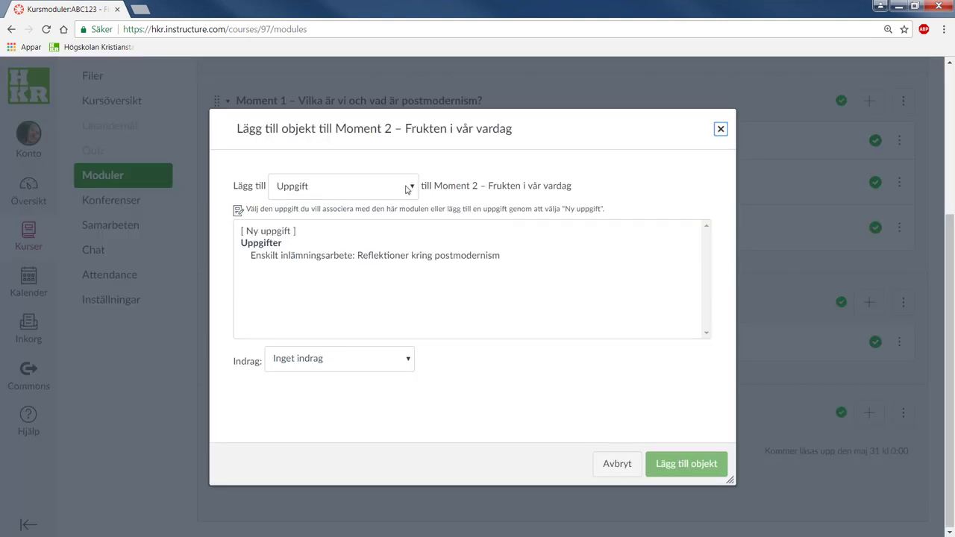
{"action": "left_click", "coordinate": [288, 232]}
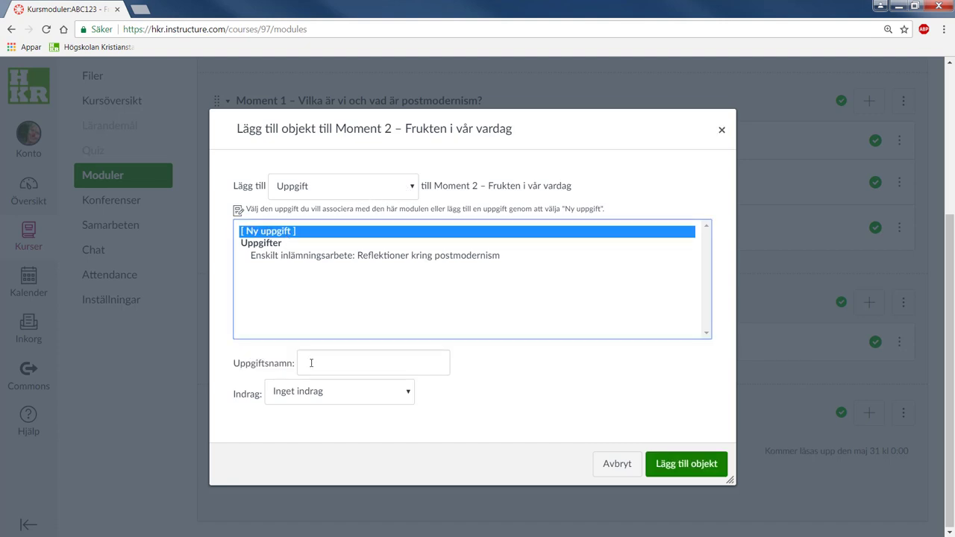
{"action": "left_click", "coordinate": [311, 363]}
{"action": "type", "text": "Inlämning av grupparbete: Frukten"}
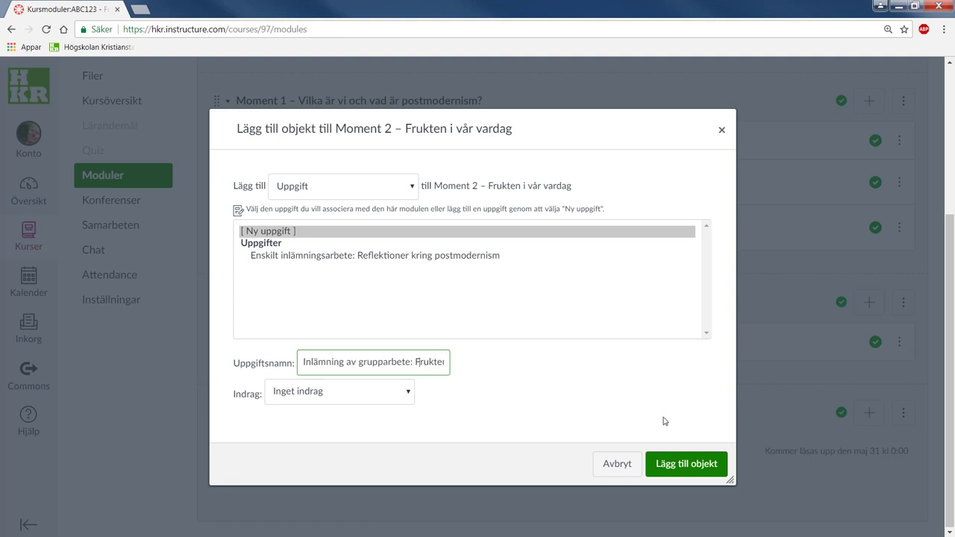
{"action": "left_click", "coordinate": [686, 466]}
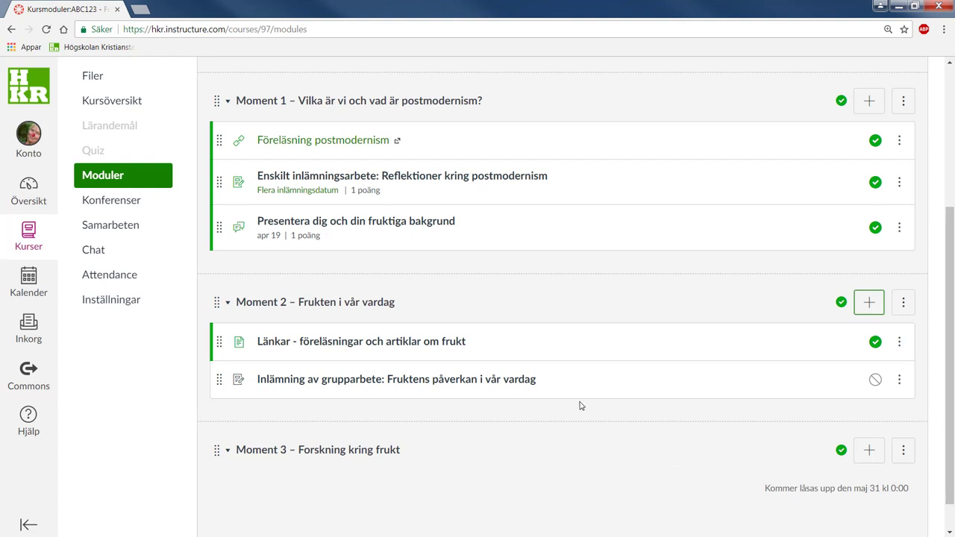
- Edit the new group work assignment, setting its points to 1 and its grade display to Färdig/Ofärdig
{"action": "left_click", "coordinate": [510, 388]}
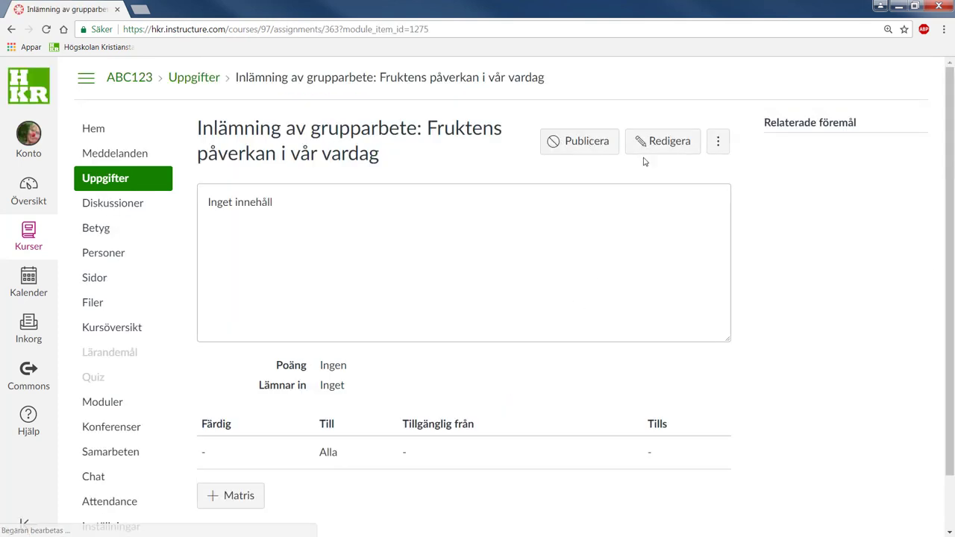
{"action": "left_click", "coordinate": [660, 140]}
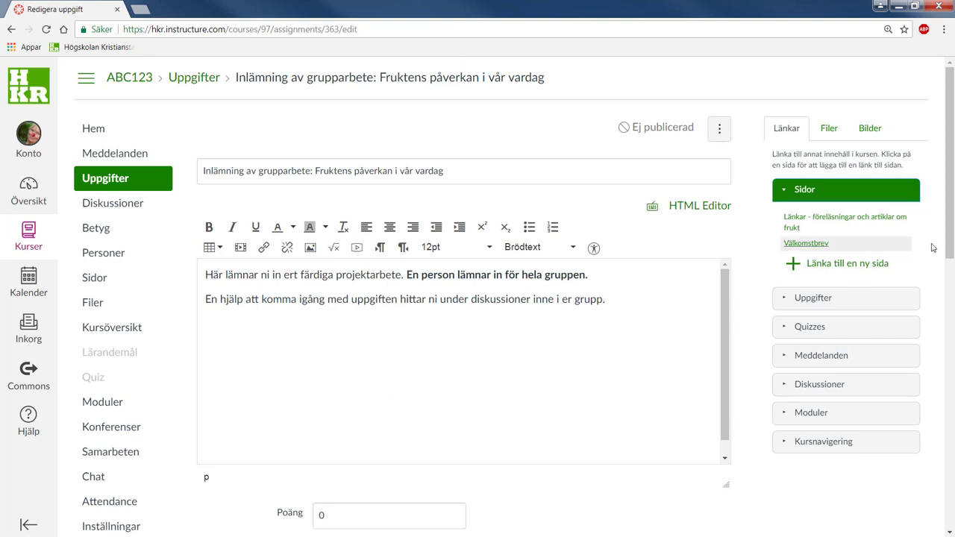
{"action": "left_click_drag", "start_coordinate": [951, 251], "coordinate": [951, 276]}
{"action": "scroll", "coordinate": [867, 353], "scroll_direction": "down", "scroll_amount": 4}
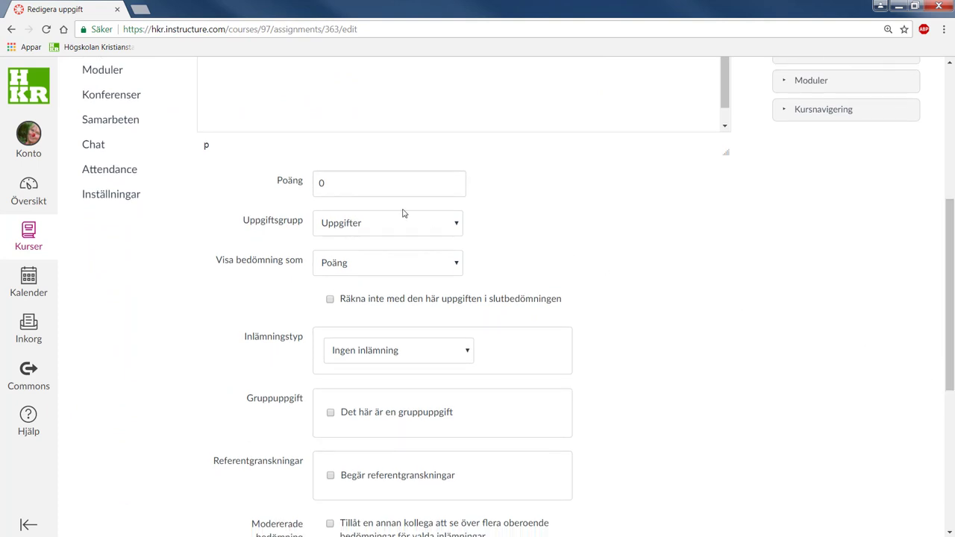
{"action": "double_click", "coordinate": [338, 181]}
{"action": "type", "text": "1"}
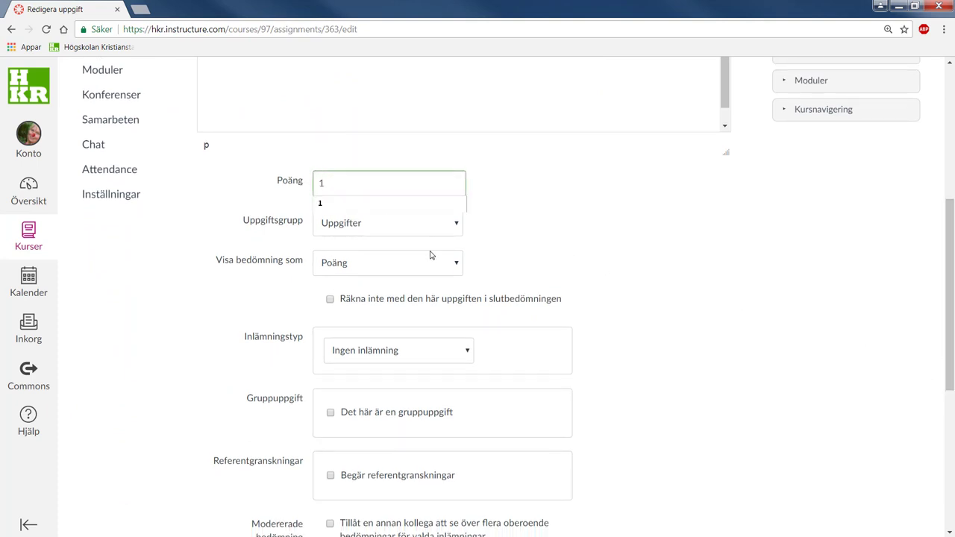
{"action": "left_click", "coordinate": [435, 262]}
{"action": "left_click", "coordinate": [416, 292]}
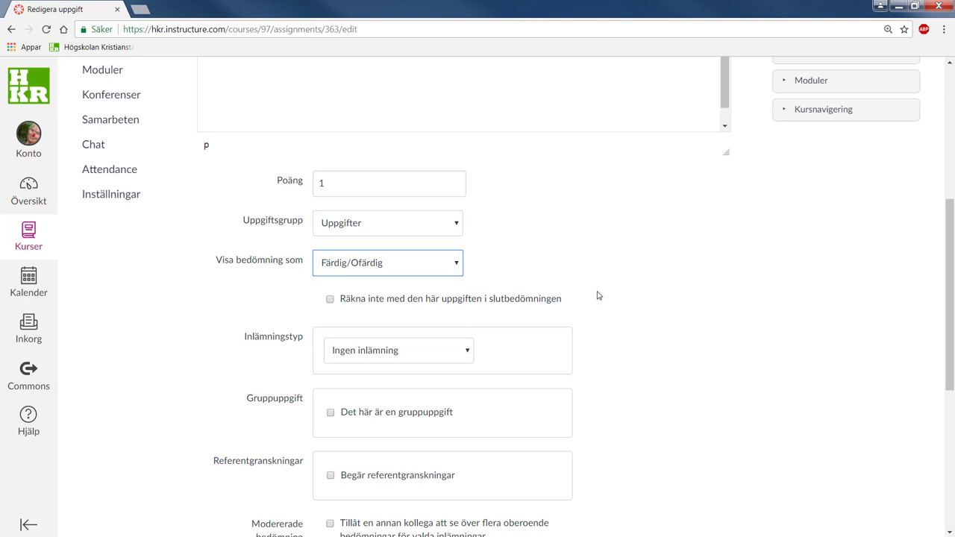
- Set the assignment's submission type to Online and allow file uploads (Ladda upp fil)
{"action": "left_click", "coordinate": [466, 356]}
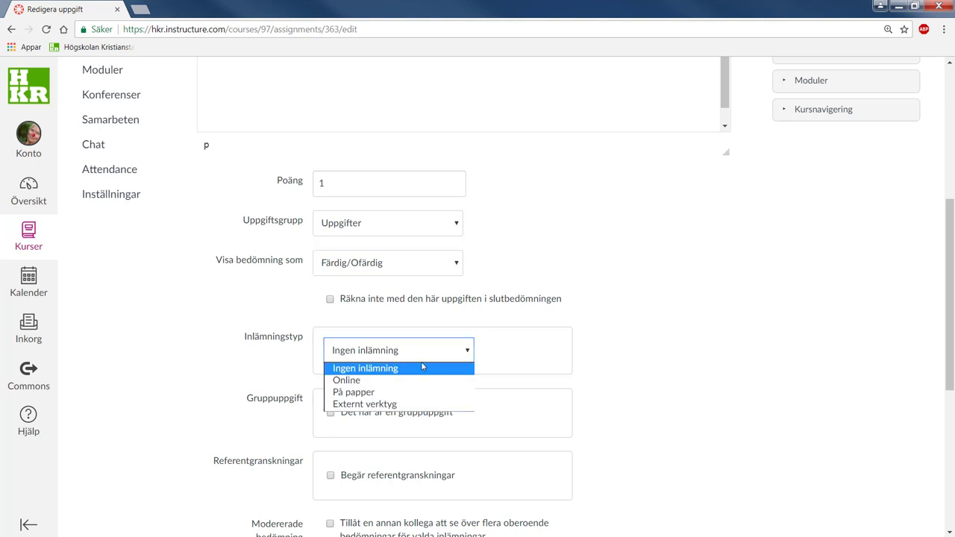
{"action": "left_click", "coordinate": [381, 384]}
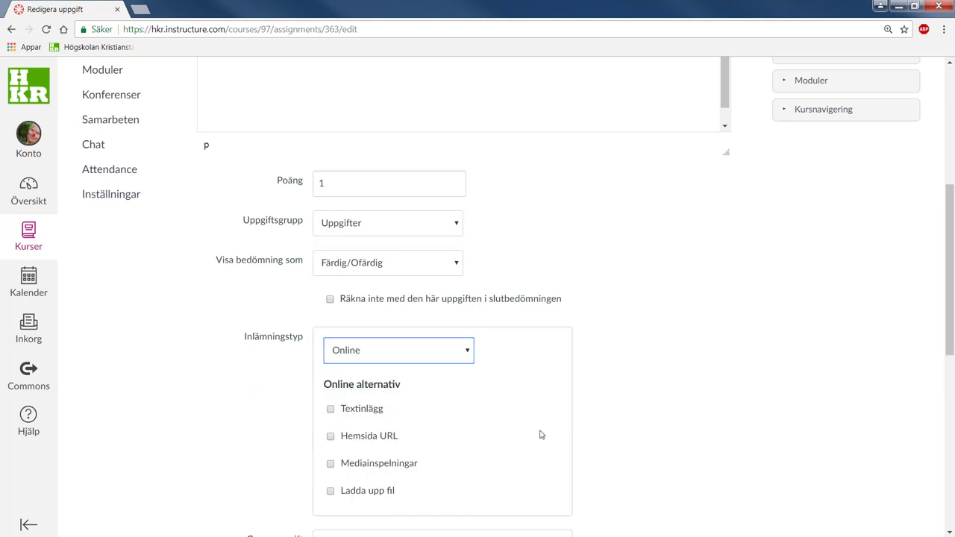
{"action": "left_click", "coordinate": [330, 492]}
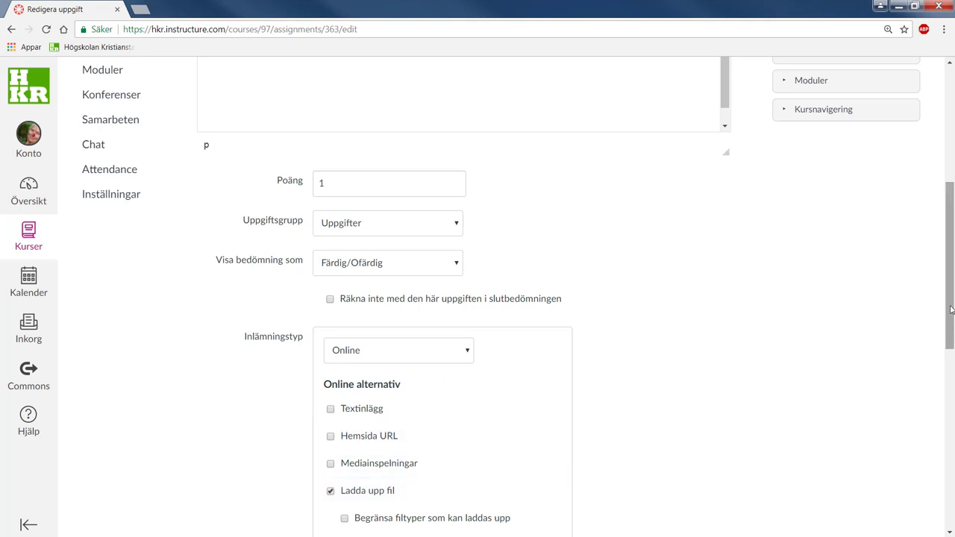
- Make the assignment a group assignment that uses the Projektgrupp group set
{"action": "left_click_drag", "start_coordinate": [947, 310], "coordinate": [937, 407]}
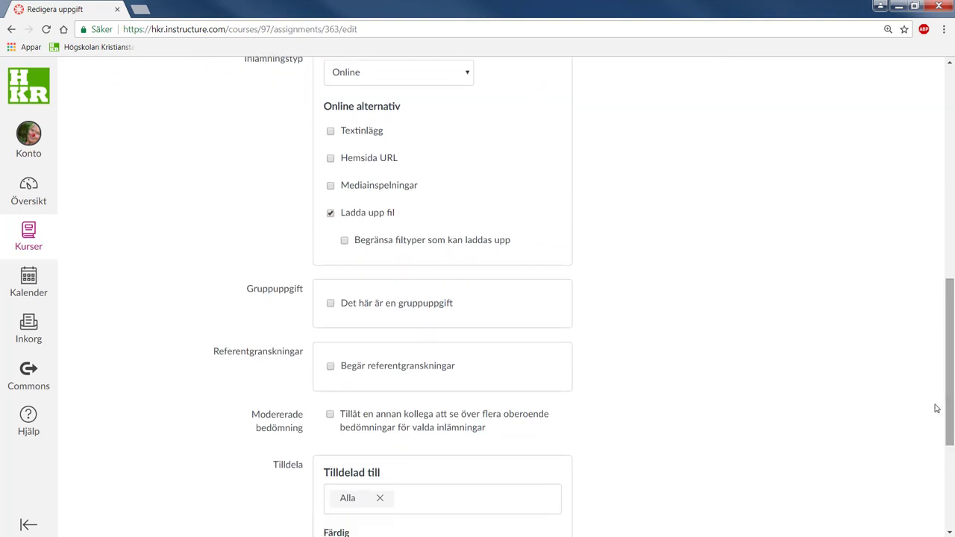
{"action": "left_click", "coordinate": [330, 304]}
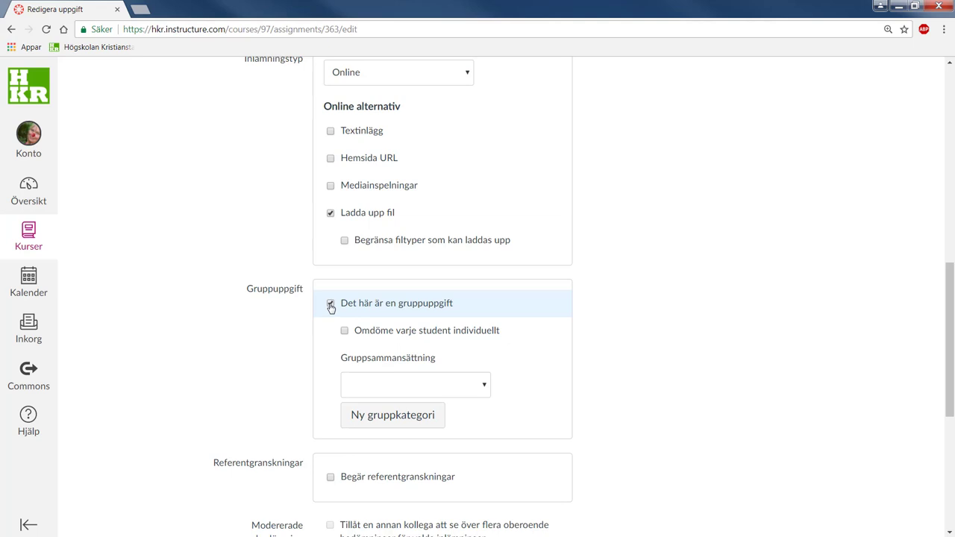
{"action": "left_click", "coordinate": [485, 386]}
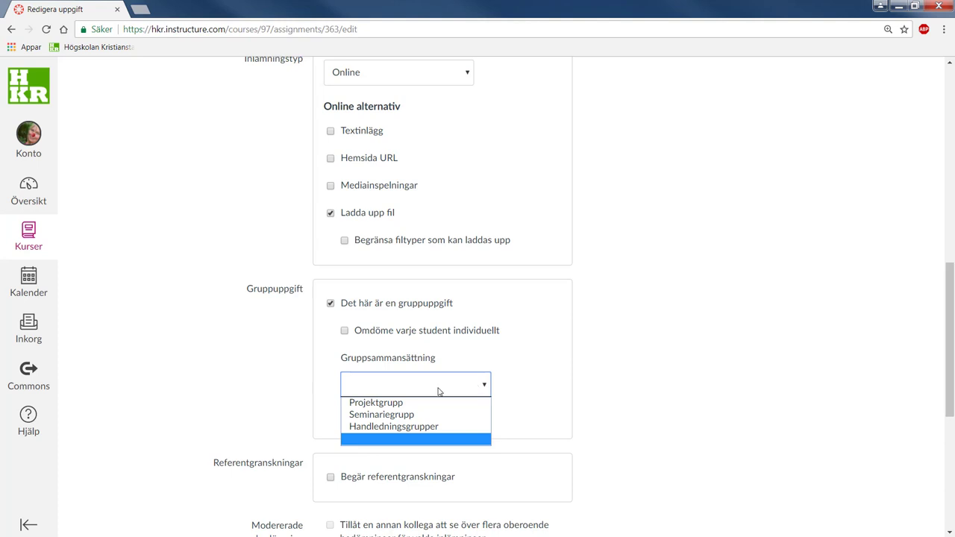
{"action": "left_click", "coordinate": [396, 407]}
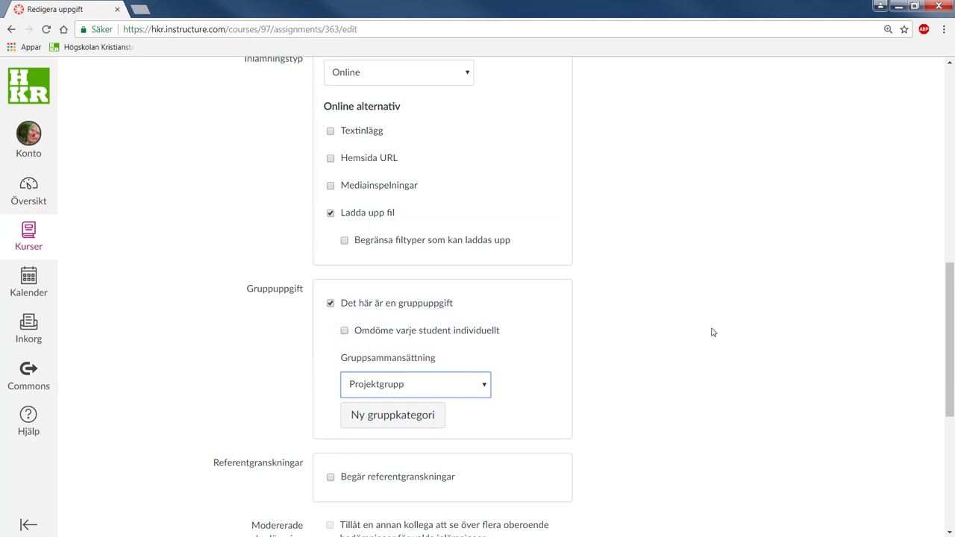
- Set the assignment's due date to April 30 at 23:59, then save and publish it
{"action": "left_click_drag", "start_coordinate": [949, 336], "coordinate": [953, 451]}
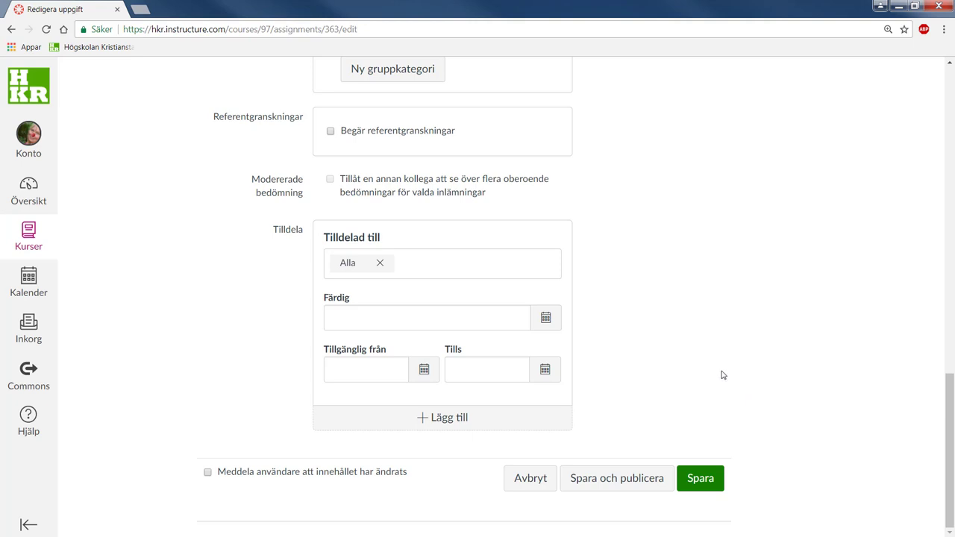
{"action": "left_click", "coordinate": [545, 319]}
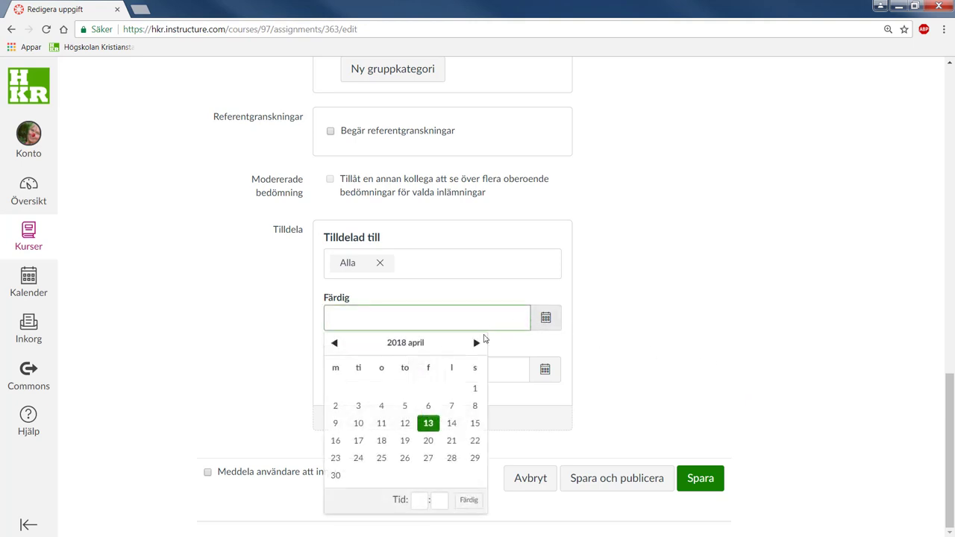
{"action": "left_click", "coordinate": [335, 475]}
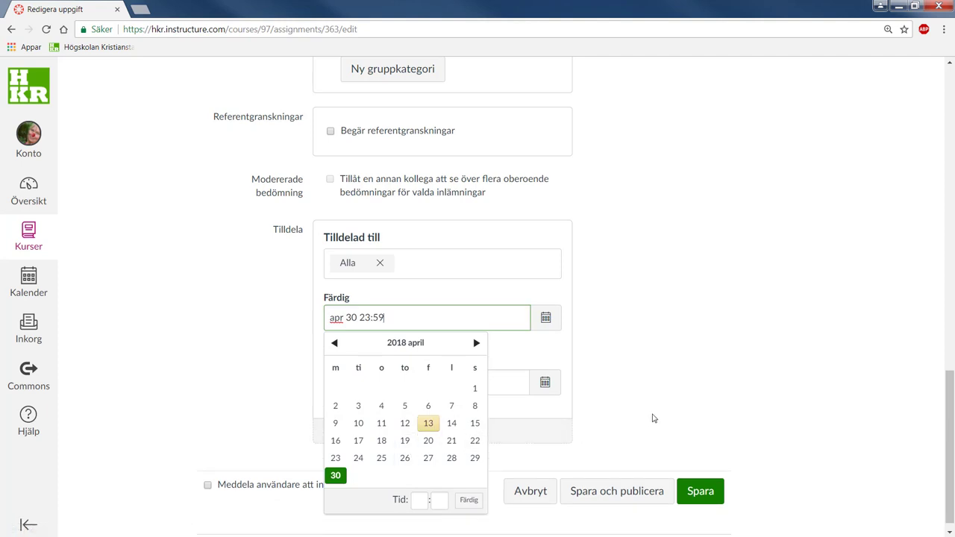
{"action": "left_click", "coordinate": [652, 415]}
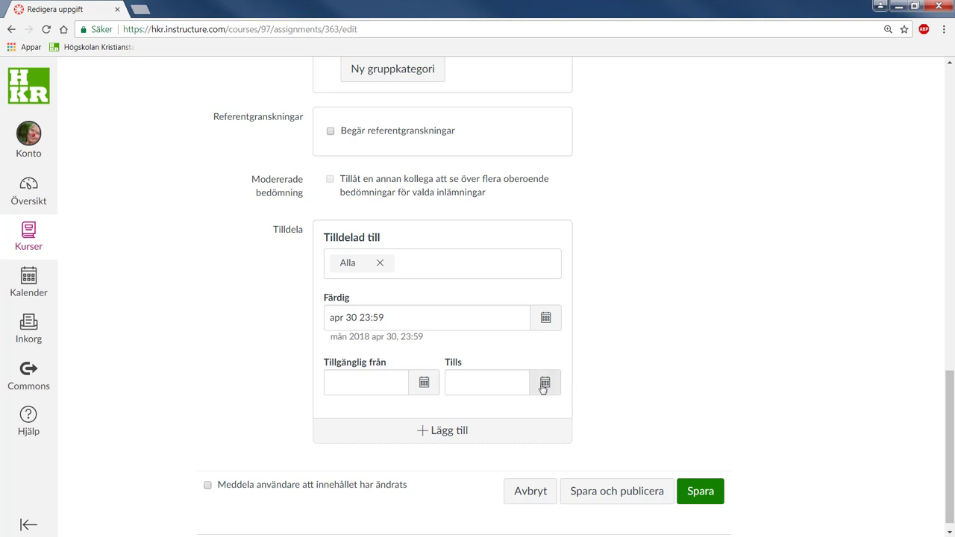
{"action": "left_click", "coordinate": [611, 492]}
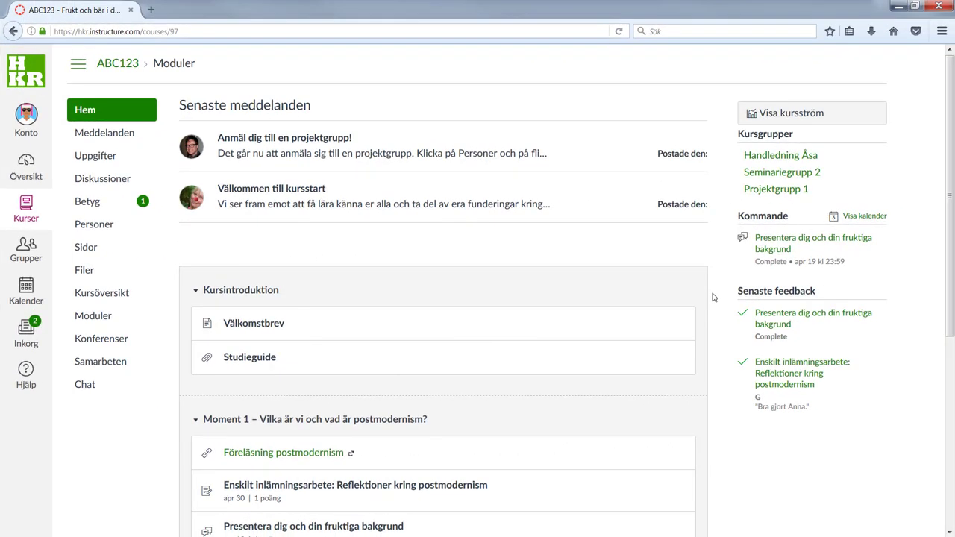
- In the student's Firefox session, open the group work assignment under Moment 2 and submit the file grupparbete.docx
{"action": "scroll", "coordinate": [712, 297], "scroll_direction": "down", "scroll_amount": 5}
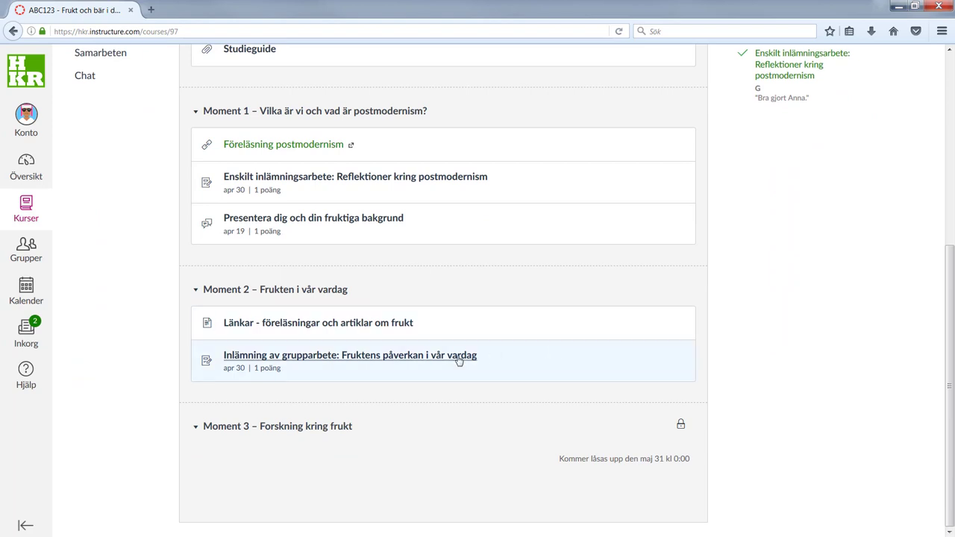
{"action": "left_click", "coordinate": [458, 358]}
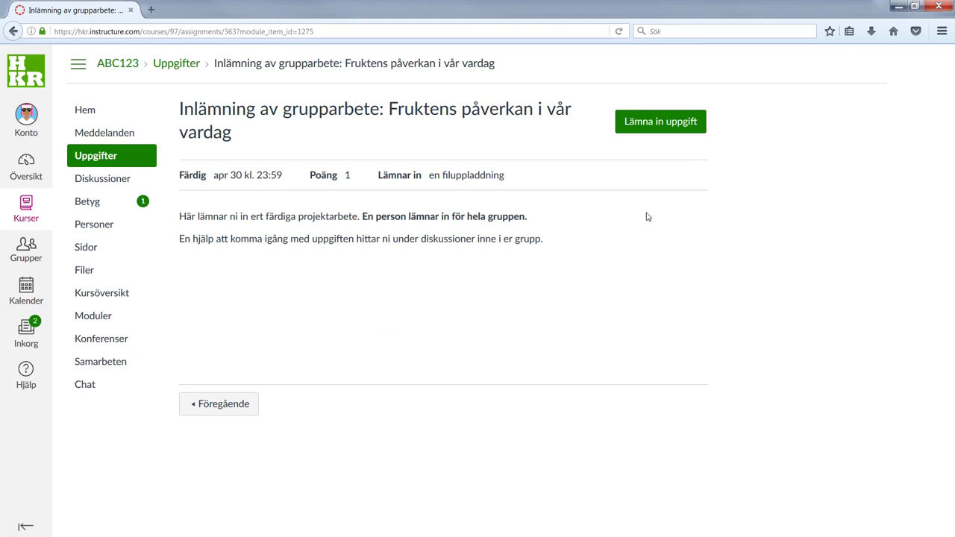
{"action": "left_click", "coordinate": [660, 124]}
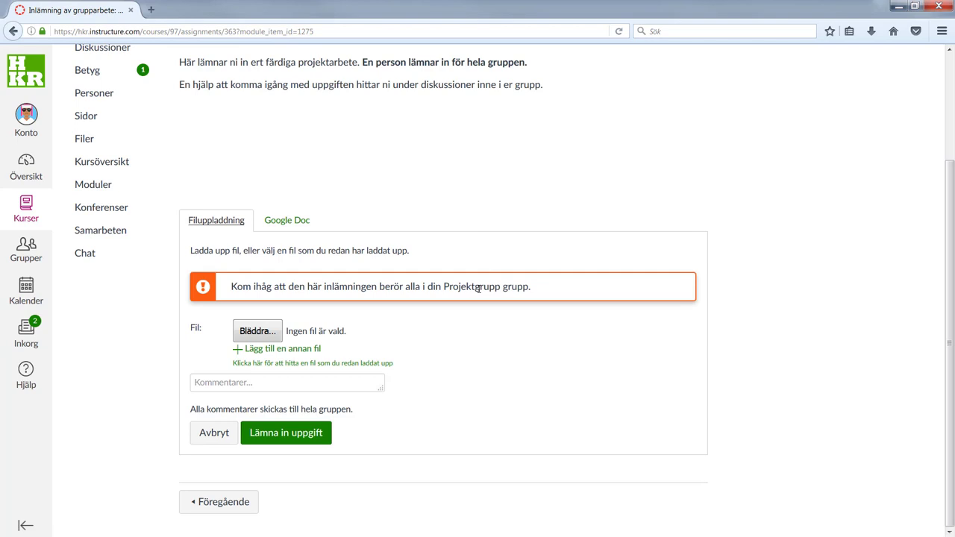
{"action": "left_click", "coordinate": [262, 335]}
{"action": "double_click", "coordinate": [167, 186]}
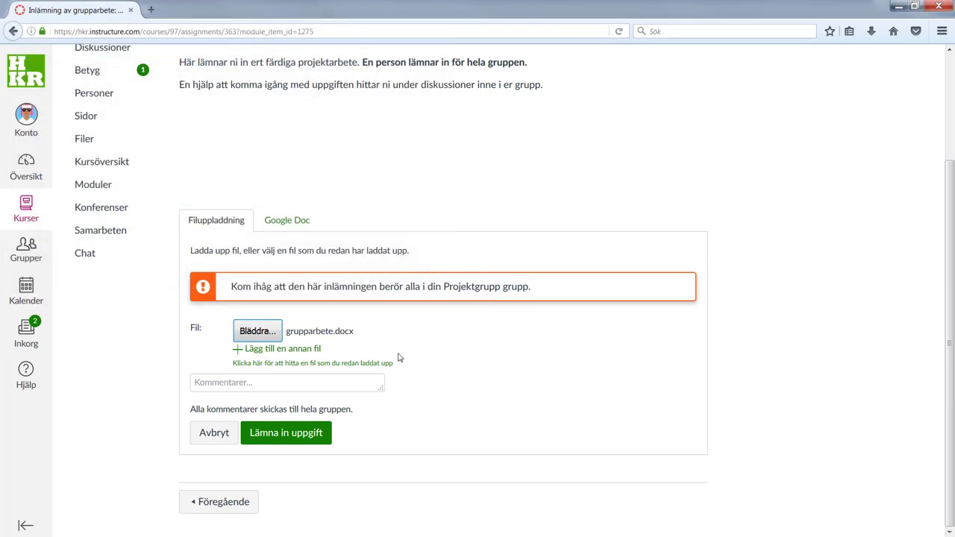
{"action": "left_click", "coordinate": [296, 436]}
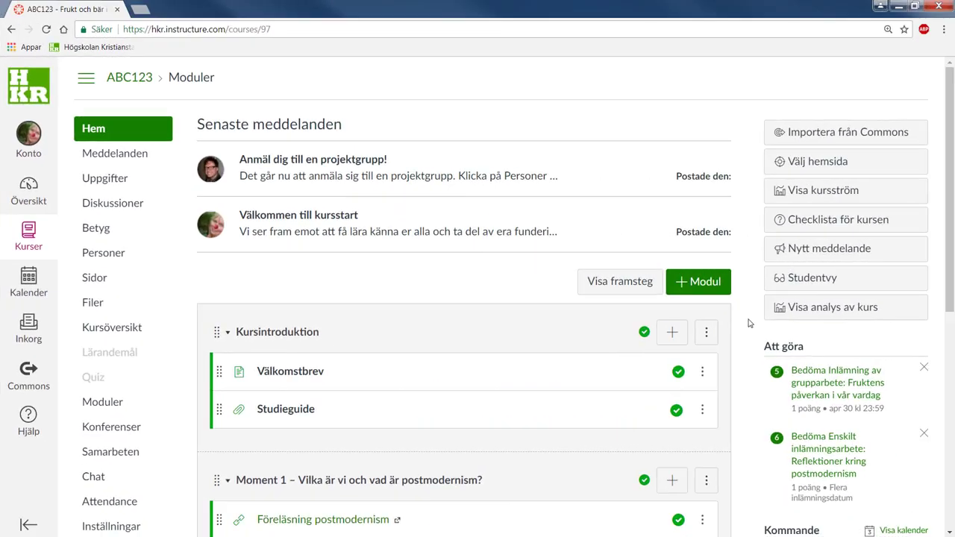
- In the teacher's Chrome session, open the group work assignment for grading and grade Projektgrupp 1's submission as Färdig
{"action": "left_click", "coordinate": [820, 383]}
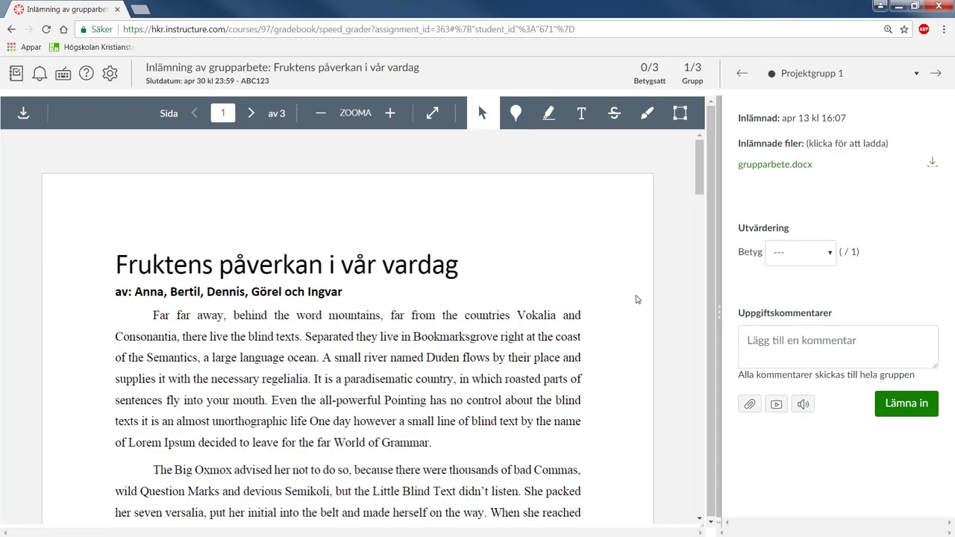
{"action": "left_click", "coordinate": [832, 257]}
{"action": "left_click", "coordinate": [809, 281]}
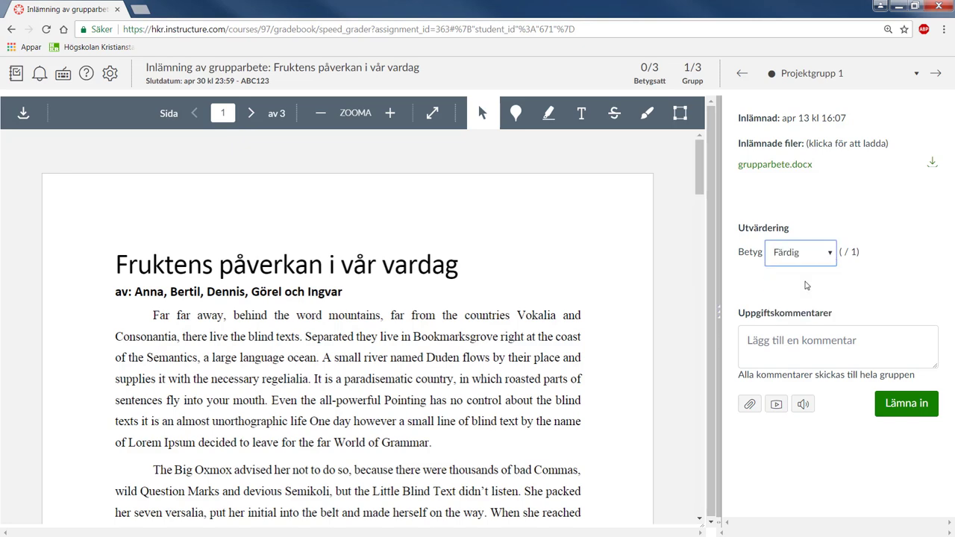
- Send the group the comment "Väl formulerade tankar. Bra jobbat!" and open the course gradebook
{"action": "left_click", "coordinate": [786, 342]}
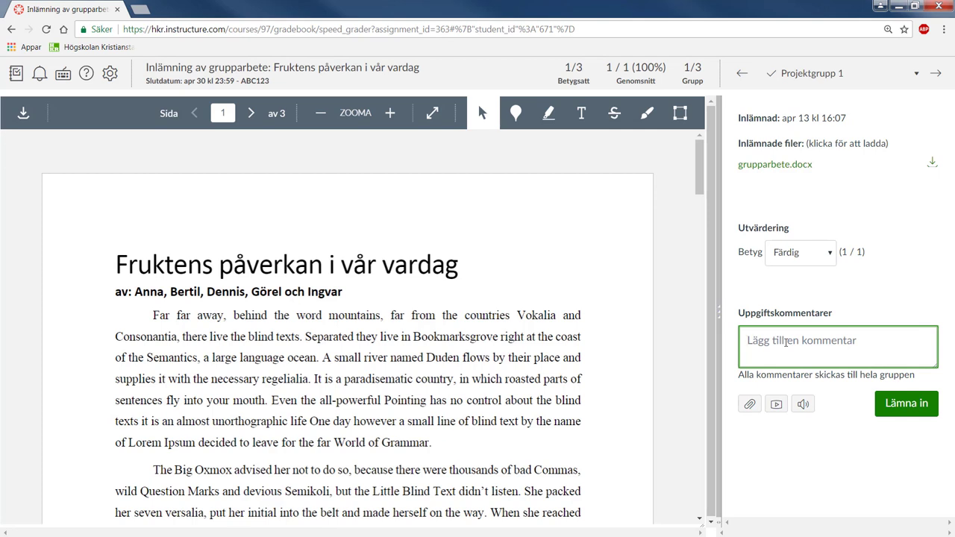
{"action": "type", "text": "Väl formulerade tankar. Bra jobbat!"}
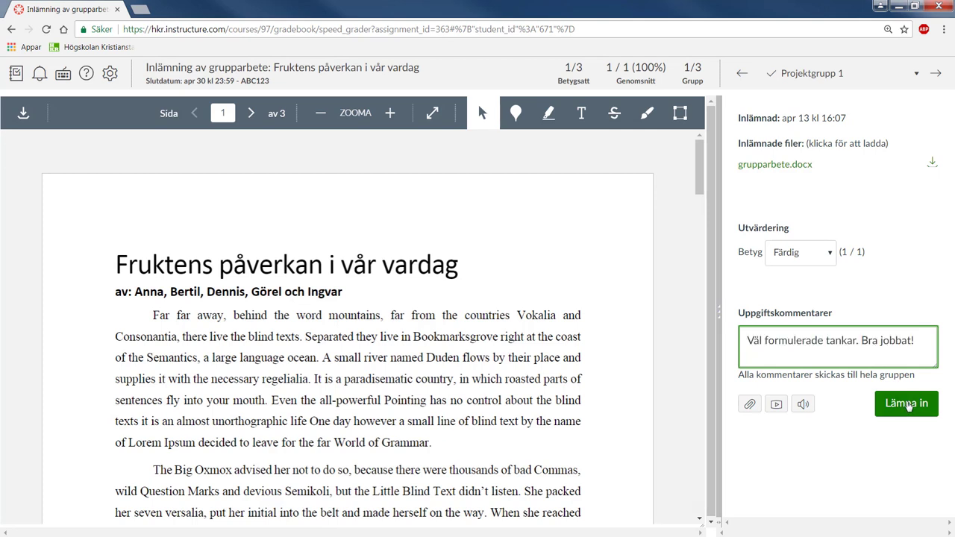
{"action": "left_click", "coordinate": [906, 404]}
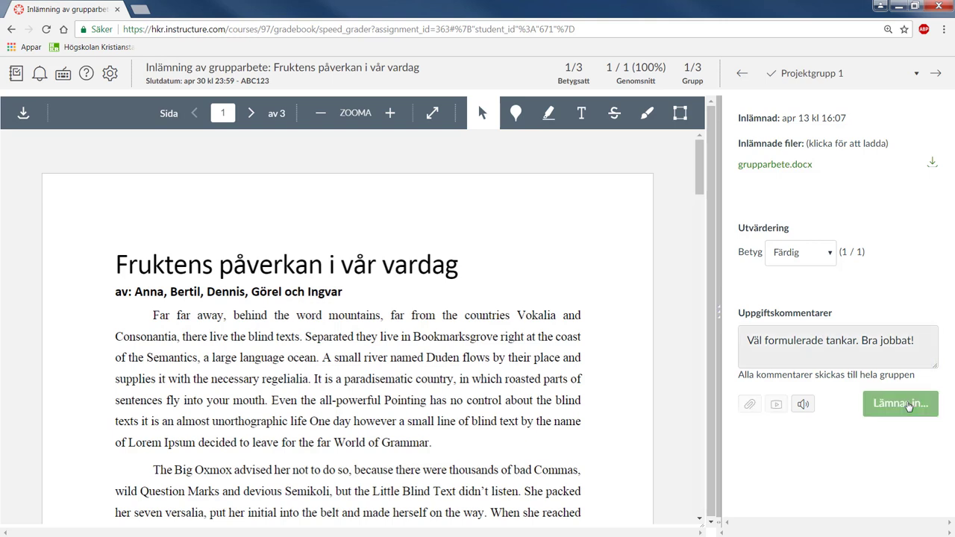
{"action": "left_click", "coordinate": [16, 74]}
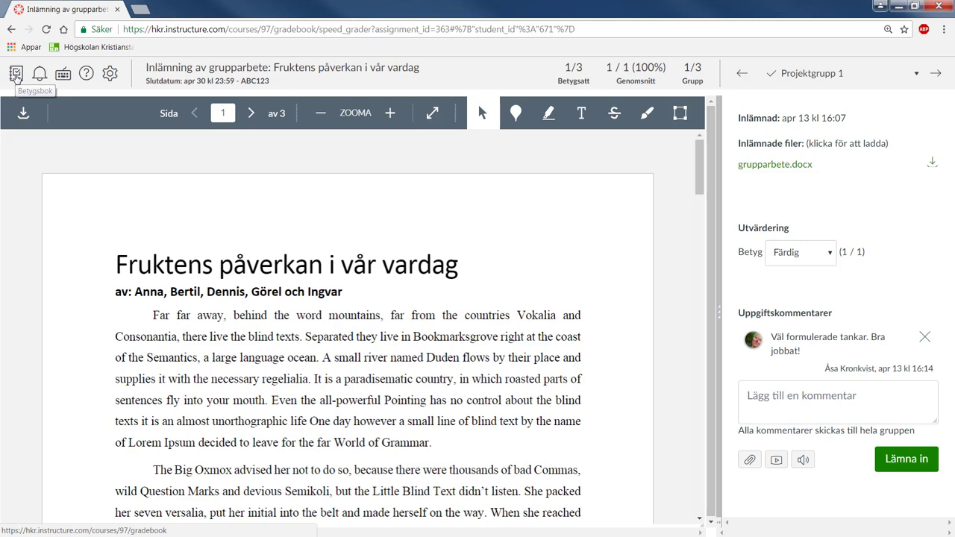